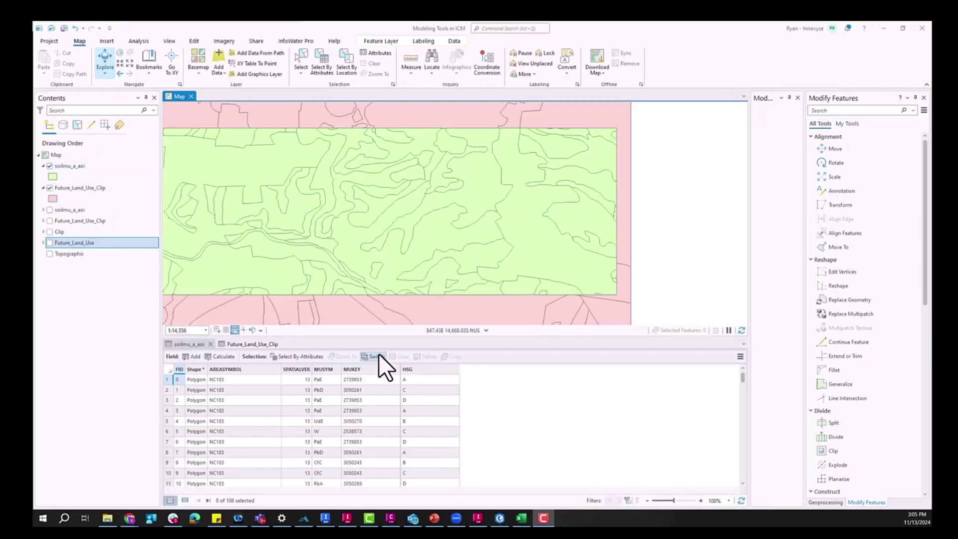
Check the soil HSG column, then widen Future_Land_Use_Clip's Name column to read codes like MODR and LR.
{"action": "left_click", "coordinate": [430, 370]}
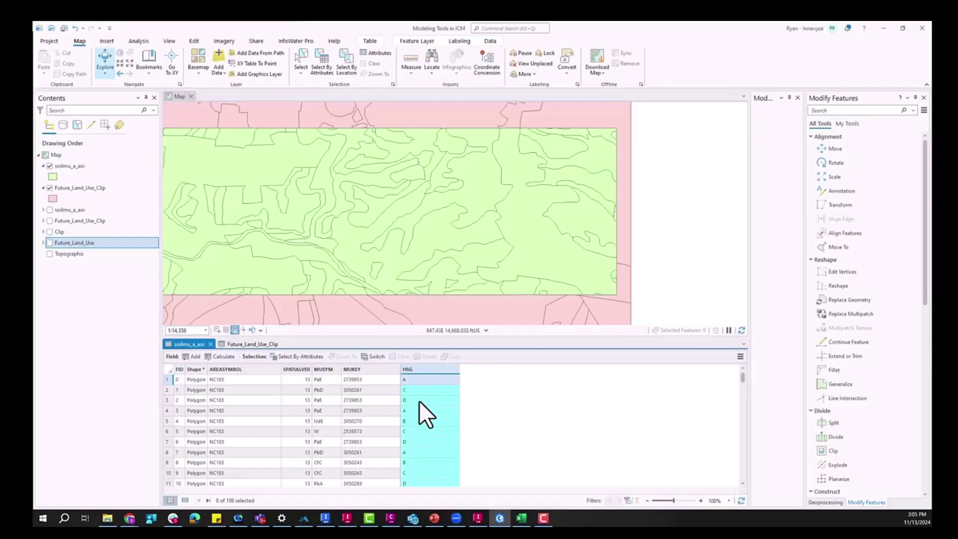
{"action": "left_click", "coordinate": [410, 411]}
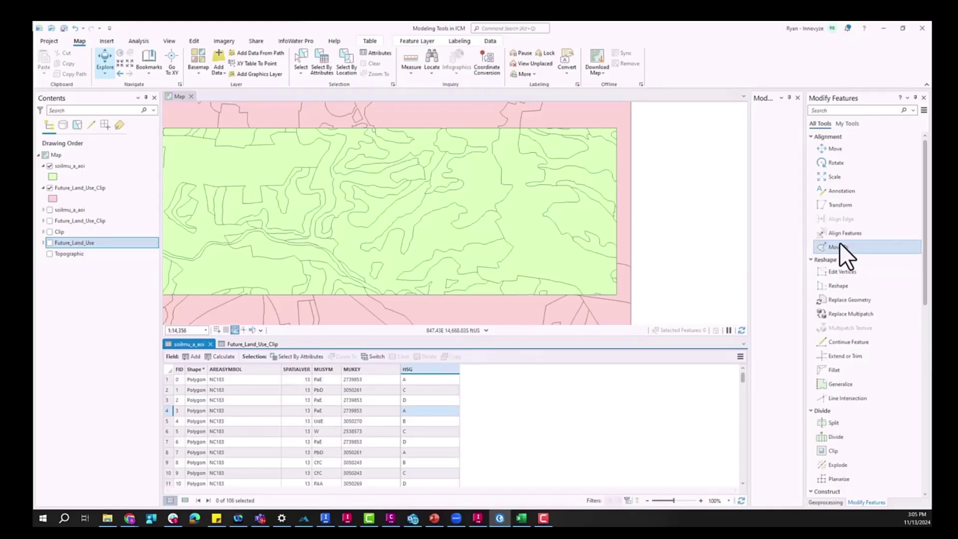
{"action": "left_click", "coordinate": [239, 344]}
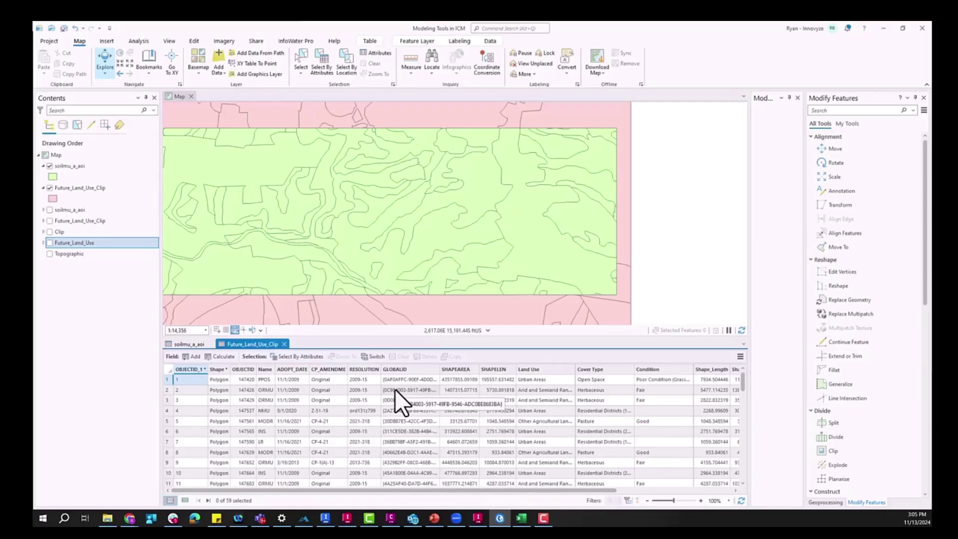
{"action": "double_click", "coordinate": [276, 369]}
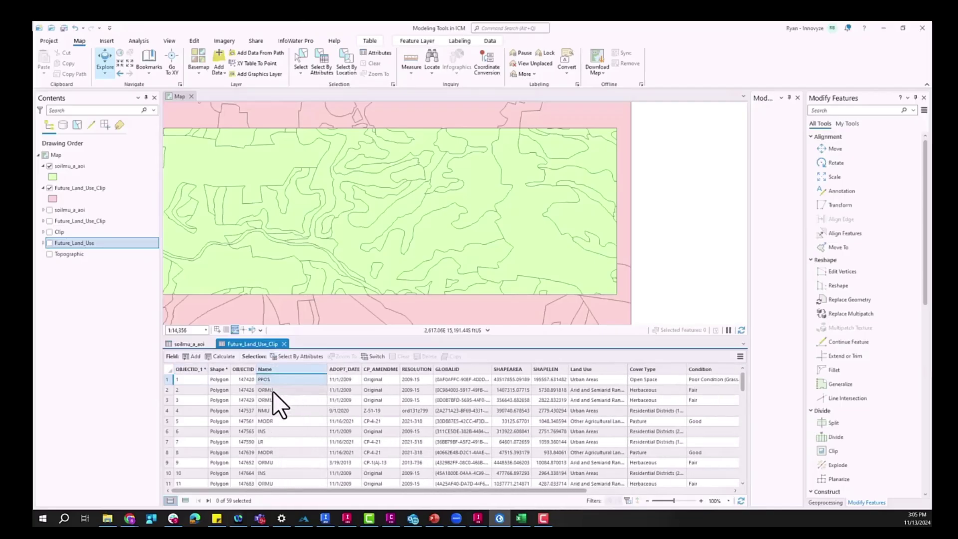
{"action": "left_click", "coordinate": [273, 420]}
{"action": "left_click", "coordinate": [271, 443]}
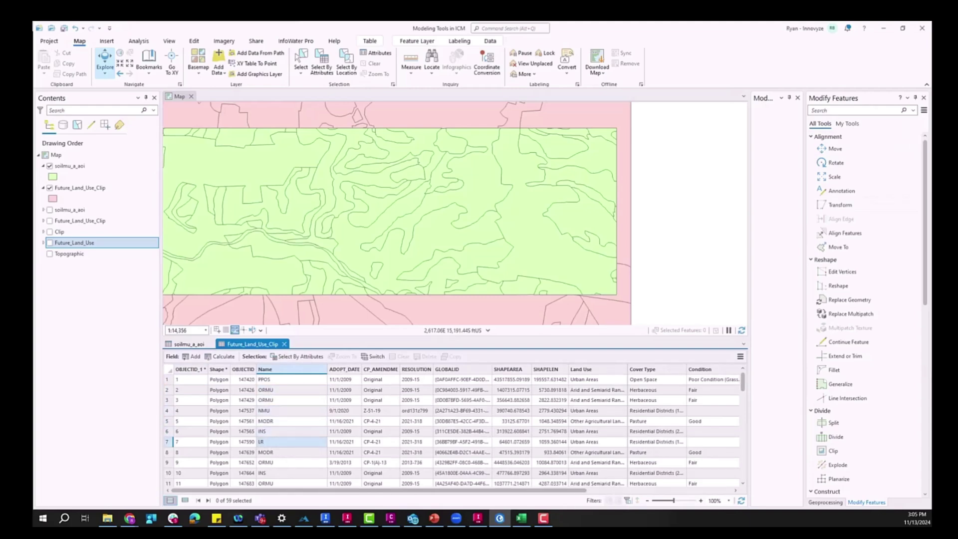
Review the CN Look up workbook's land-use codes, HSG headers B1:E1 and curve numbers B2:E19, then minimize it.
{"action": "left_click", "coordinate": [522, 517]}
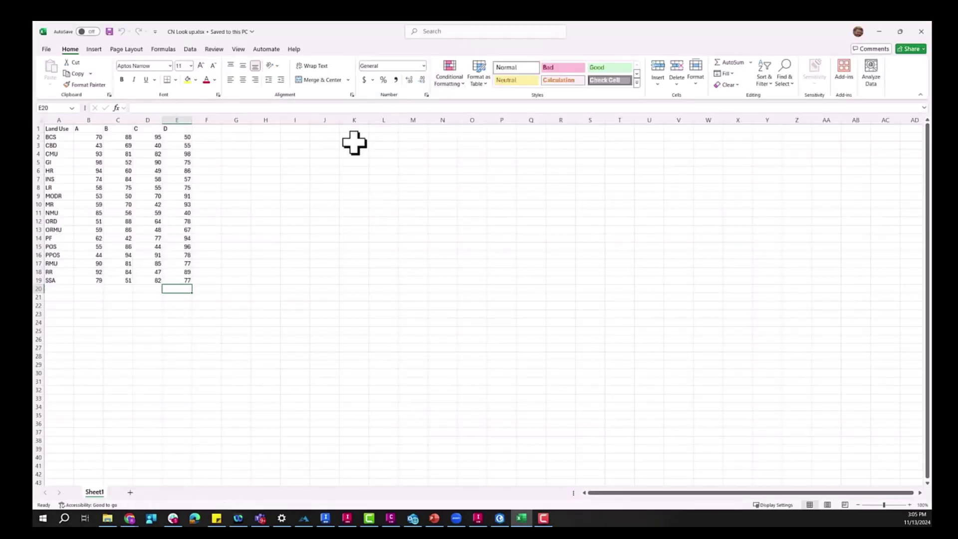
{"action": "left_click", "coordinate": [56, 138]}
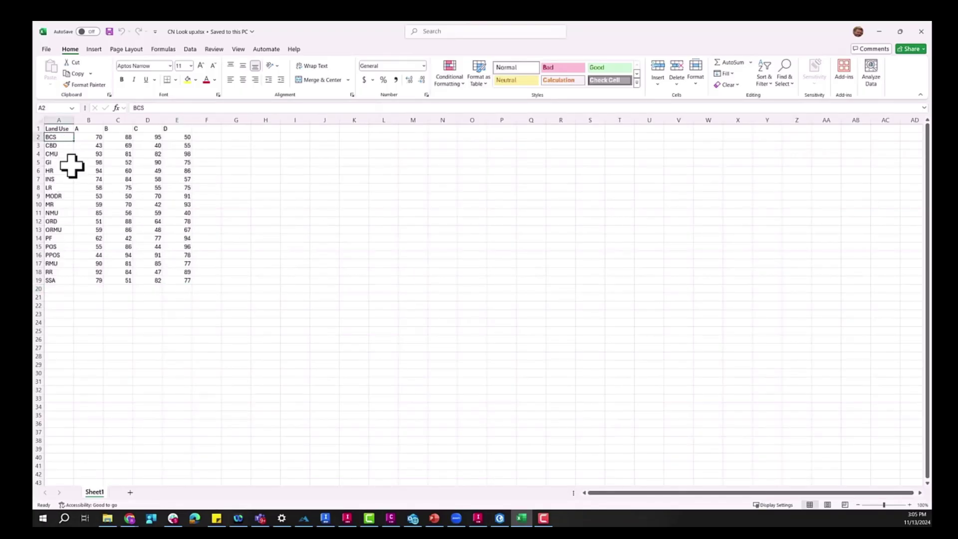
{"action": "left_click_drag", "start_coordinate": [77, 130], "coordinate": [168, 129]}
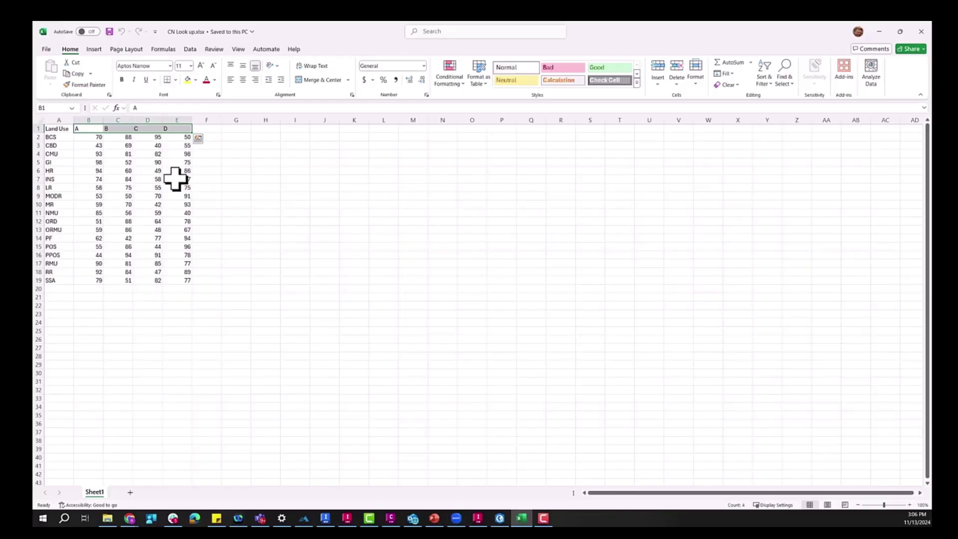
{"action": "mouse_move", "coordinate": [90, 136]}
{"action": "left_mouse_down"}
{"action": "mouse_move", "coordinate": [173, 256]}
{"action": "mouse_move", "coordinate": [173, 280]}
{"action": "left_mouse_up"}
{"action": "left_click", "coordinate": [130, 202]}
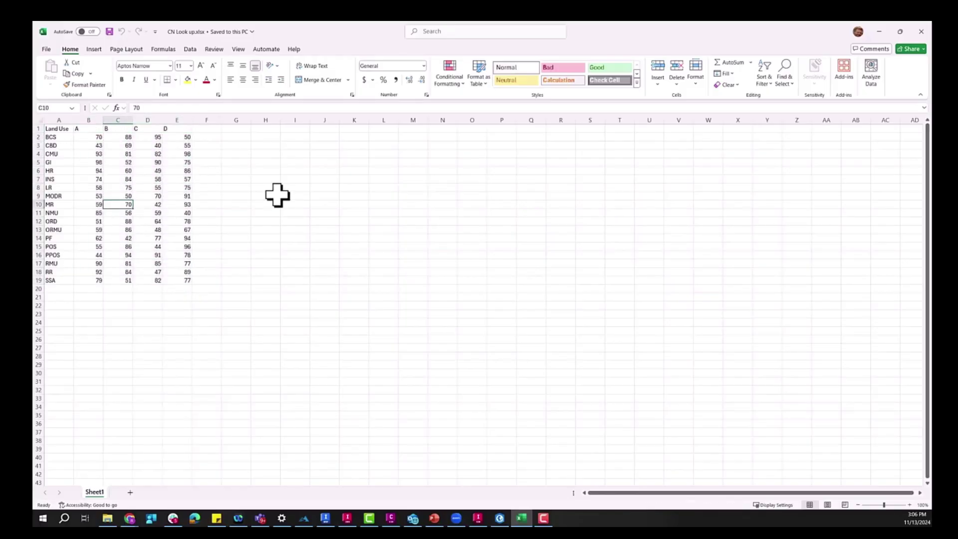
{"action": "left_click", "coordinate": [880, 32]}
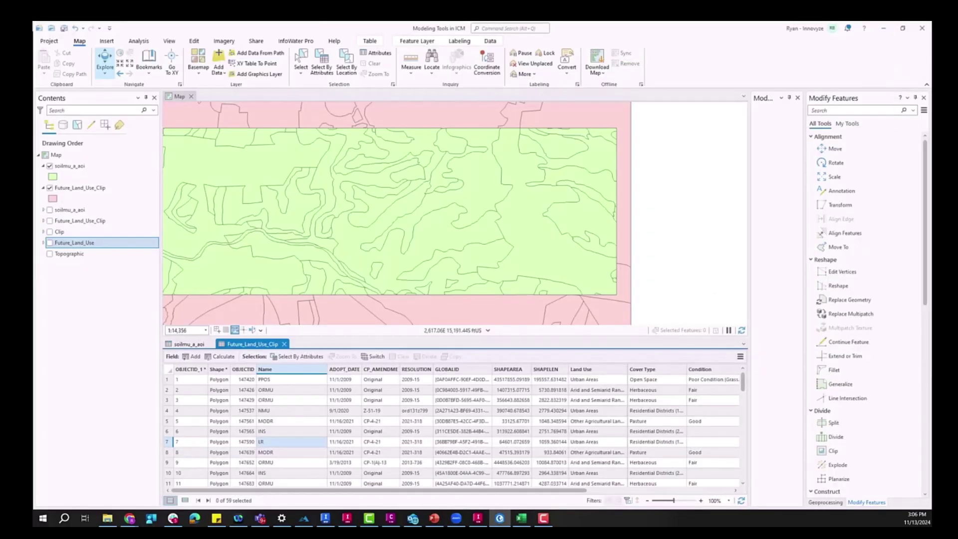
Back in InfoWorks ICM, center the map and review the loaded layers in GIS Layer Control.
{"action": "key", "text": "alt+Tab"}
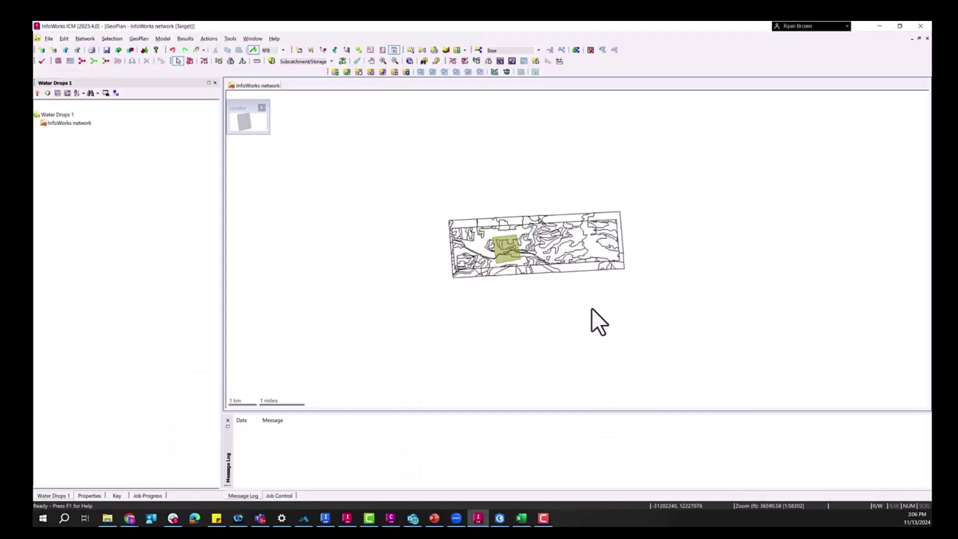
{"action": "left_click_drag", "start_coordinate": [570, 307], "coordinate": [500, 312]}
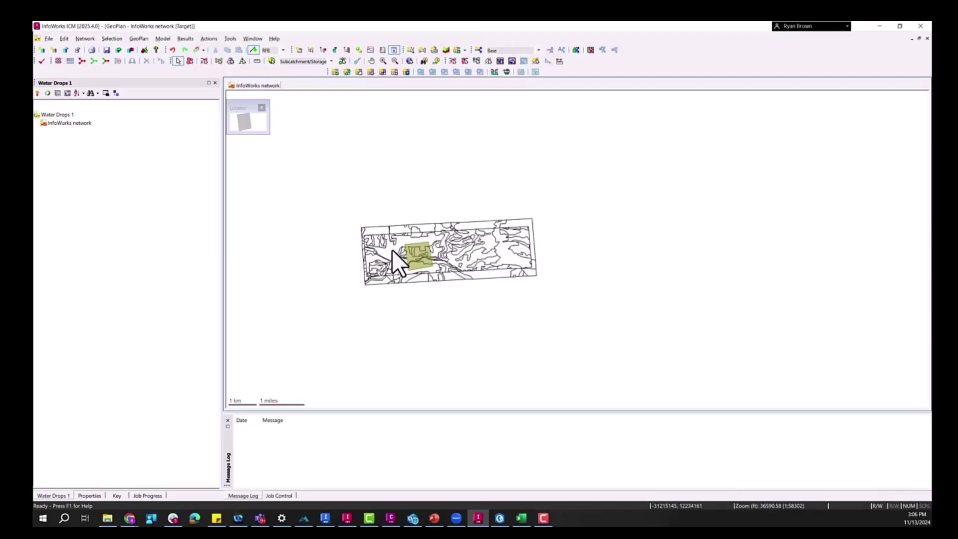
{"action": "right_click", "coordinate": [394, 175]}
{"action": "left_click", "coordinate": [421, 194]}
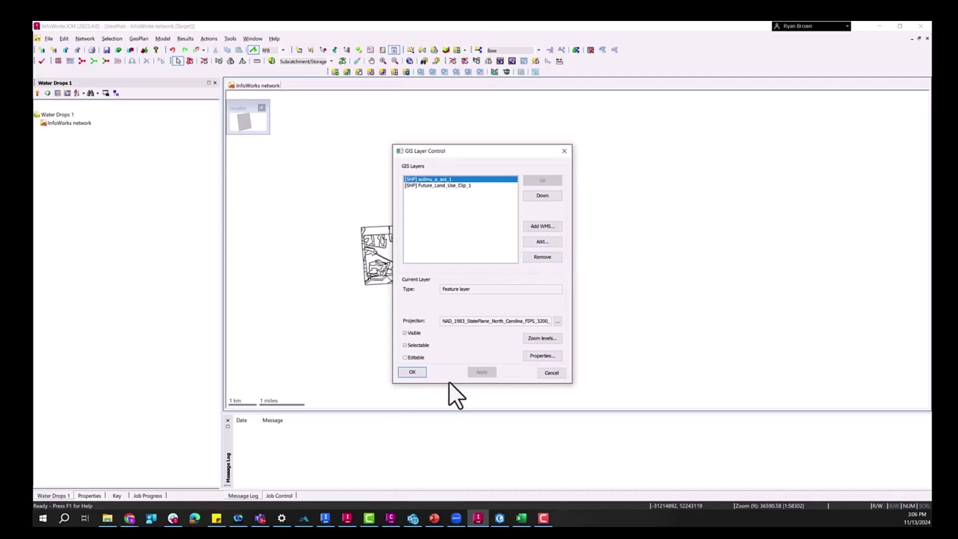
{"action": "left_click", "coordinate": [422, 372]}
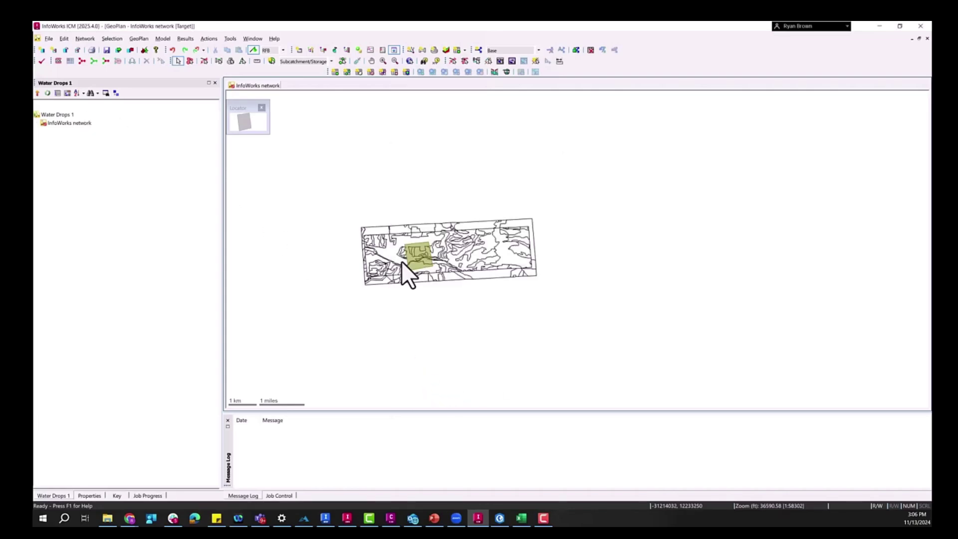
Zoom in and select the subcatchment polygon, picking it from the overlapping objects.
{"action": "scroll", "coordinate": [415, 250], "scroll_direction": "up", "scroll_amount": 4}
{"action": "left_click", "coordinate": [395, 280]}
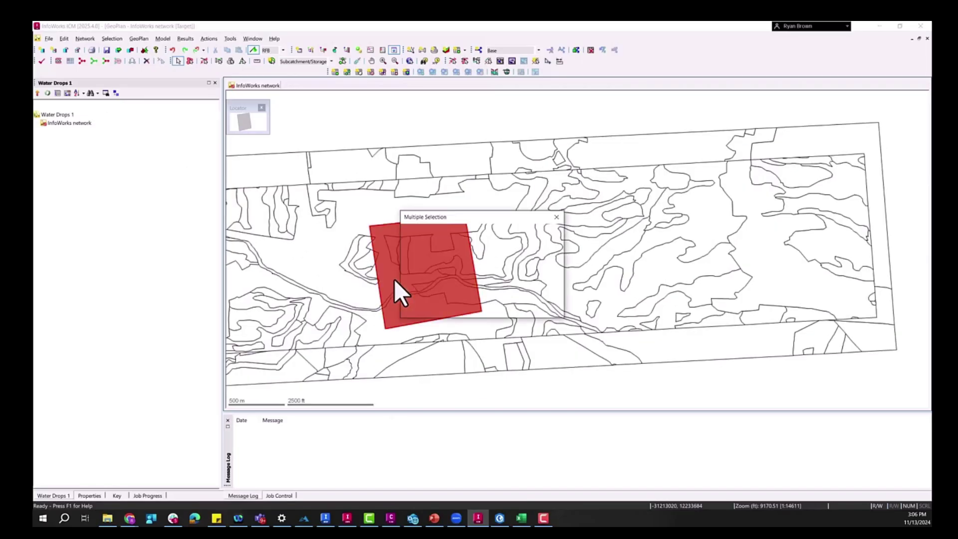
{"action": "left_click", "coordinate": [512, 310]}
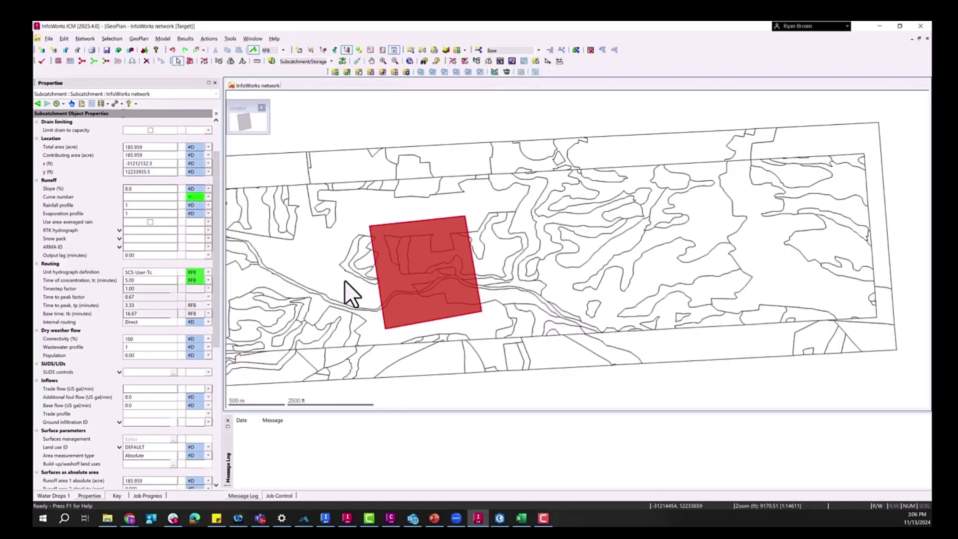
{"action": "left_click", "coordinate": [161, 39]}
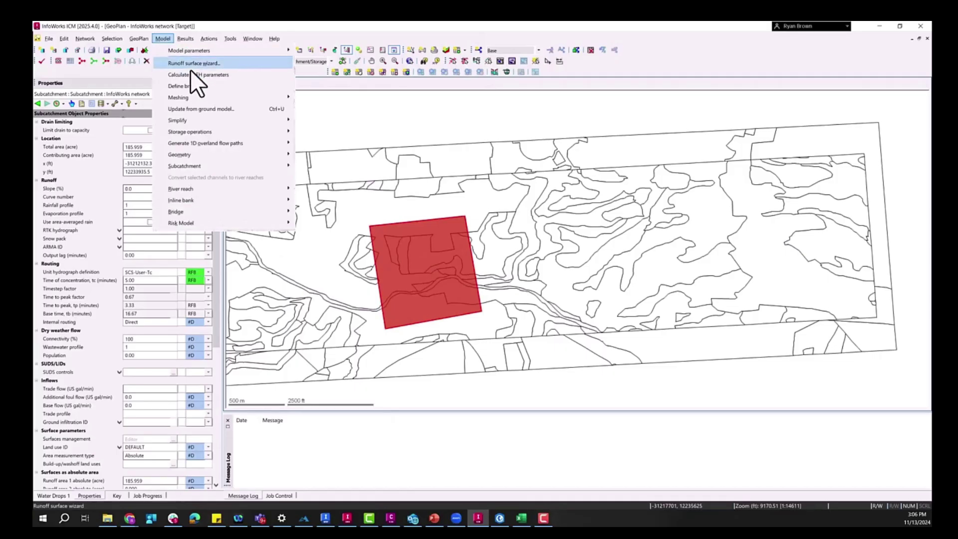
Set the CN lookup to fields LAND_USE and HSG, CN Look up.csv, 4 soil types, flag CN, logging and stop-and-report on.
{"action": "mouse_move", "coordinate": [240, 166]}
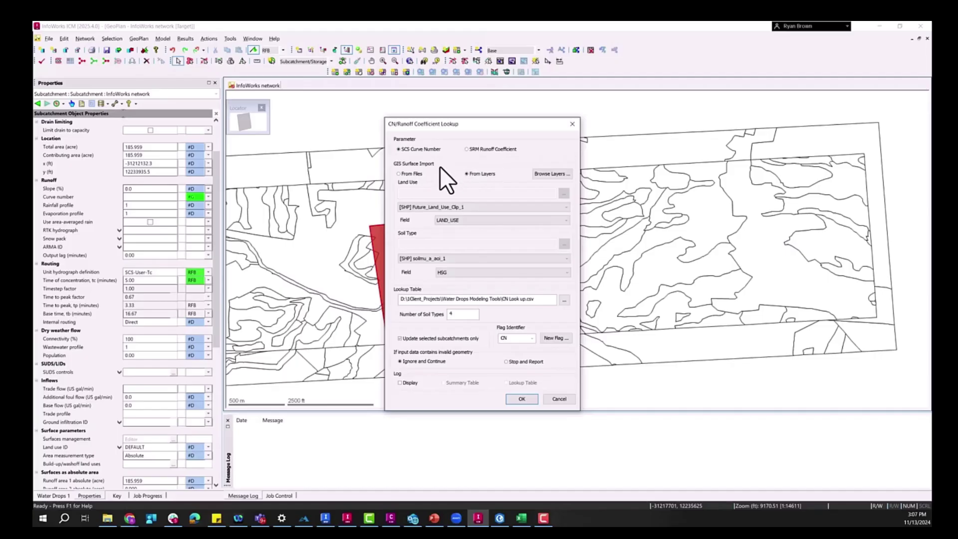
{"action": "left_click", "coordinate": [450, 219]}
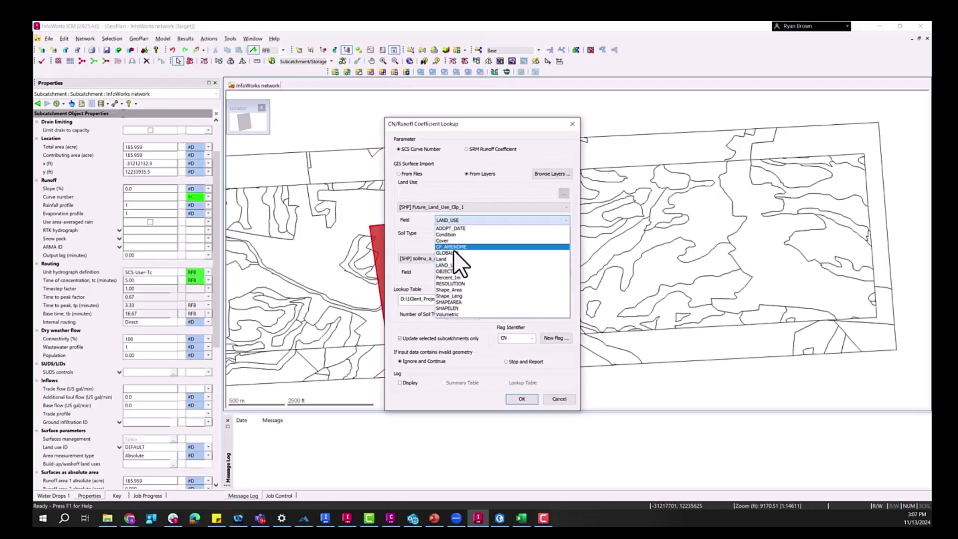
{"action": "left_click", "coordinate": [456, 266]}
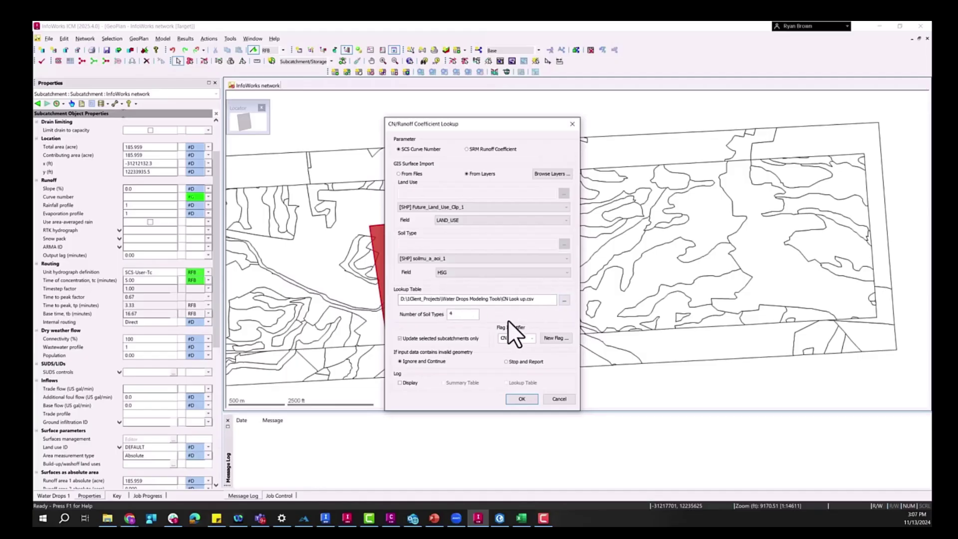
{"action": "left_click", "coordinate": [465, 315]}
{"action": "left_click", "coordinate": [533, 338]}
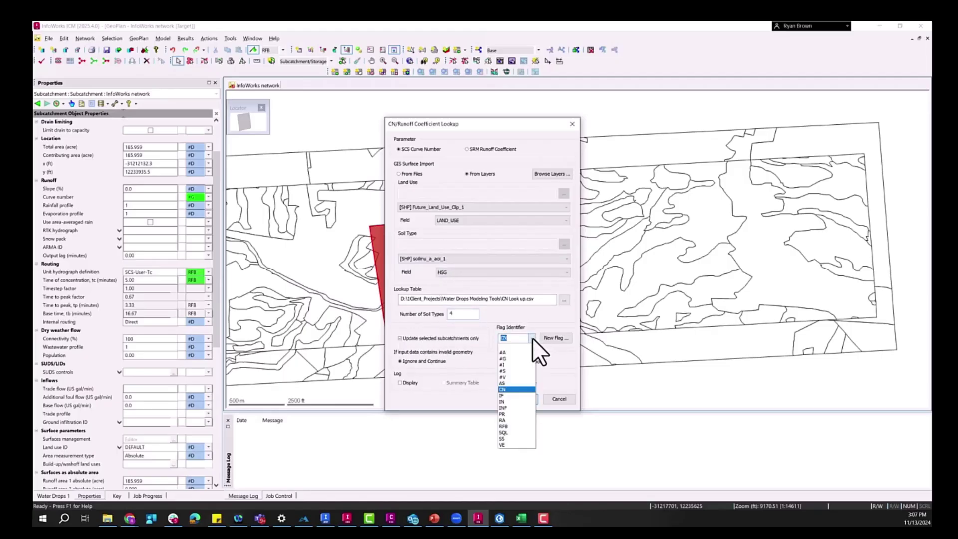
{"action": "left_click", "coordinate": [531, 337]}
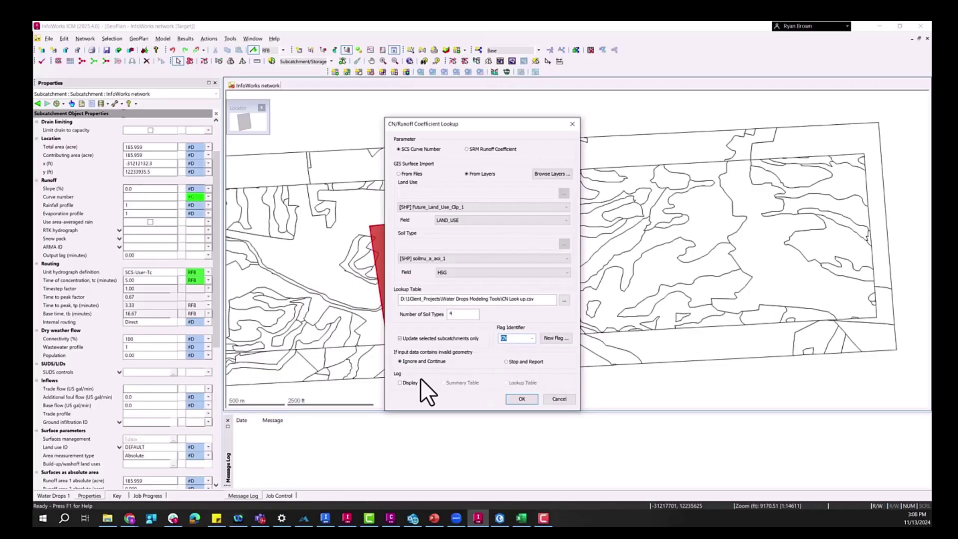
{"action": "left_click", "coordinate": [400, 382]}
{"action": "left_click", "coordinate": [524, 360]}
Run the lookup and review the log's warning and the computed curve number 65.9316.
{"action": "left_click", "coordinate": [516, 399]}
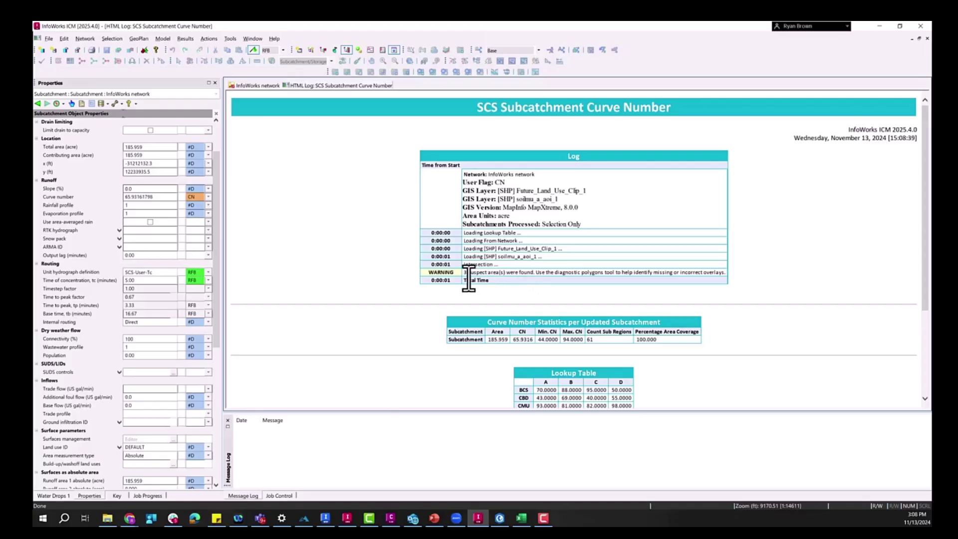
{"action": "left_click_drag", "start_coordinate": [555, 272], "coordinate": [604, 272]}
{"action": "scroll", "coordinate": [719, 279], "scroll_direction": "down", "scroll_amount": 2}
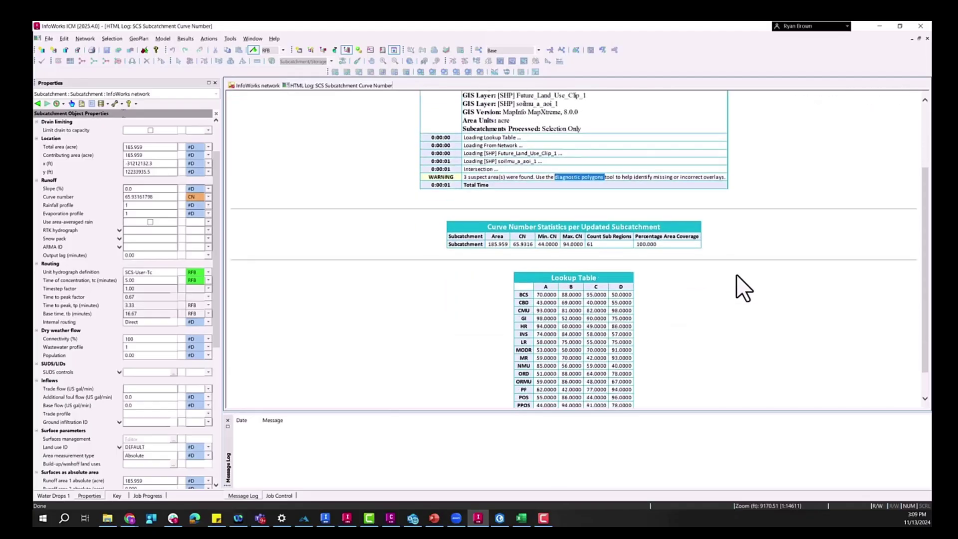
{"action": "double_click", "coordinate": [434, 177]}
{"action": "left_click_drag", "start_coordinate": [532, 247], "coordinate": [507, 247]}
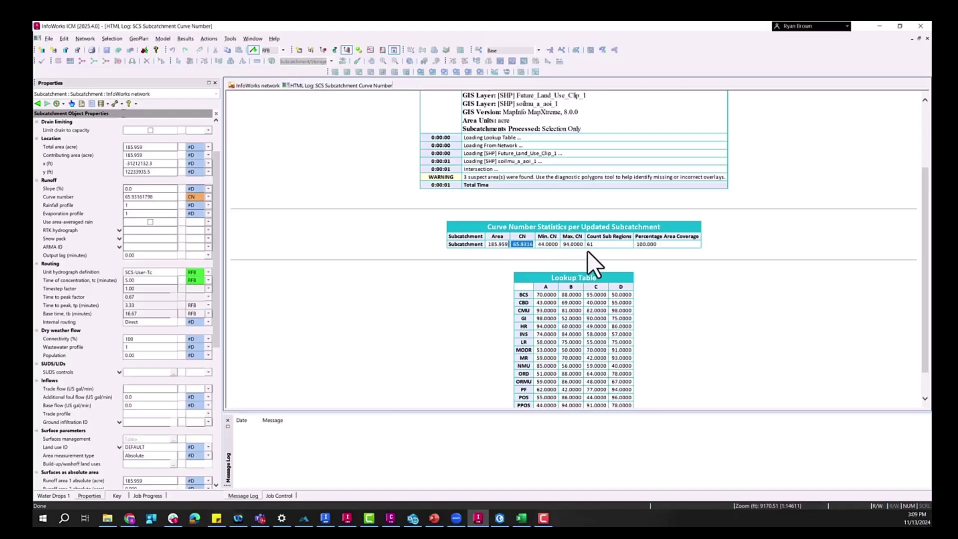
{"action": "scroll", "coordinate": [614, 278], "scroll_direction": "down", "scroll_amount": 1}
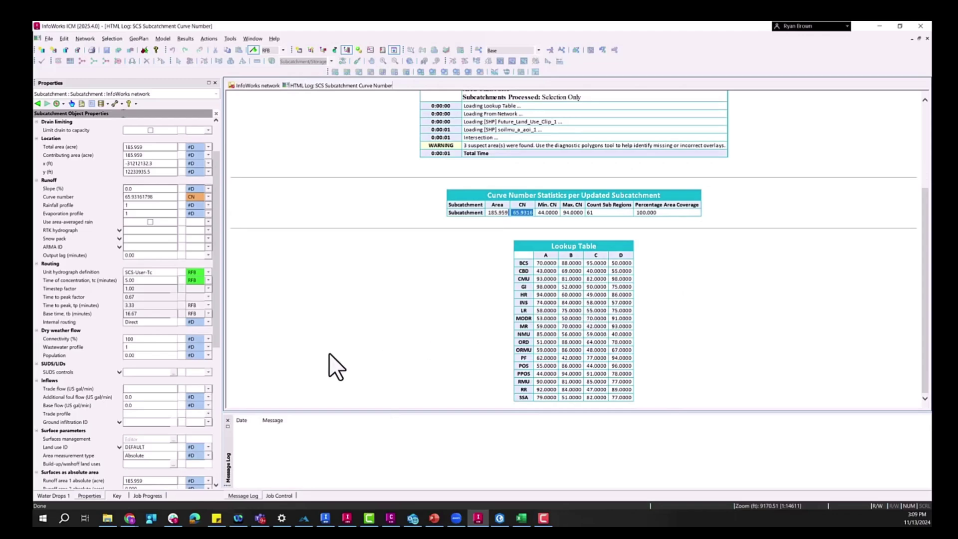
{"action": "right_click", "coordinate": [337, 85]}
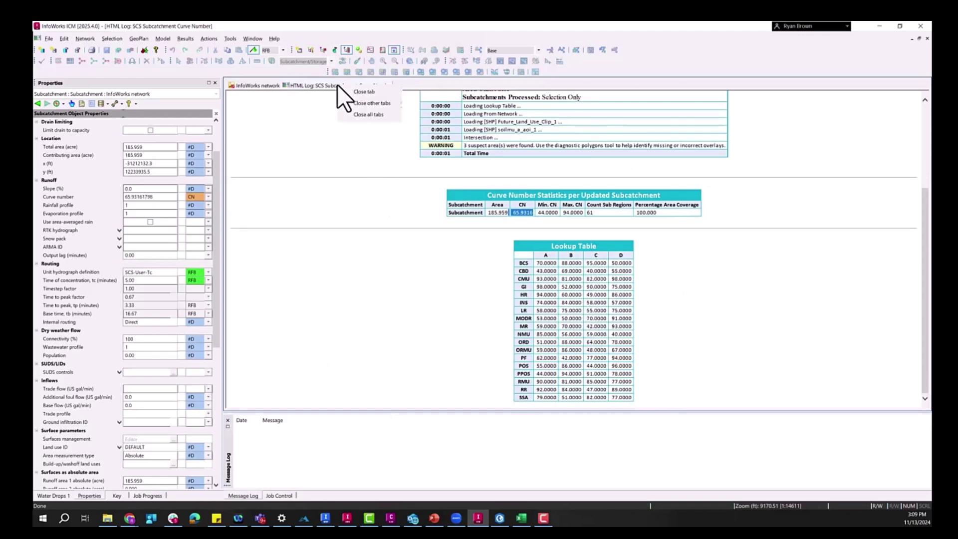
Close the HTML Log tab to return to the network GeoPlan.
{"action": "left_click", "coordinate": [351, 91]}
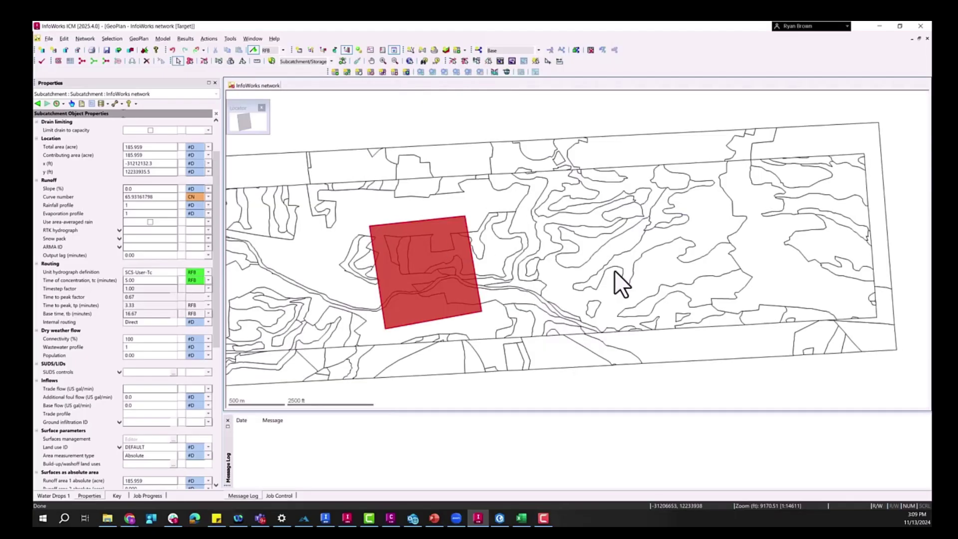